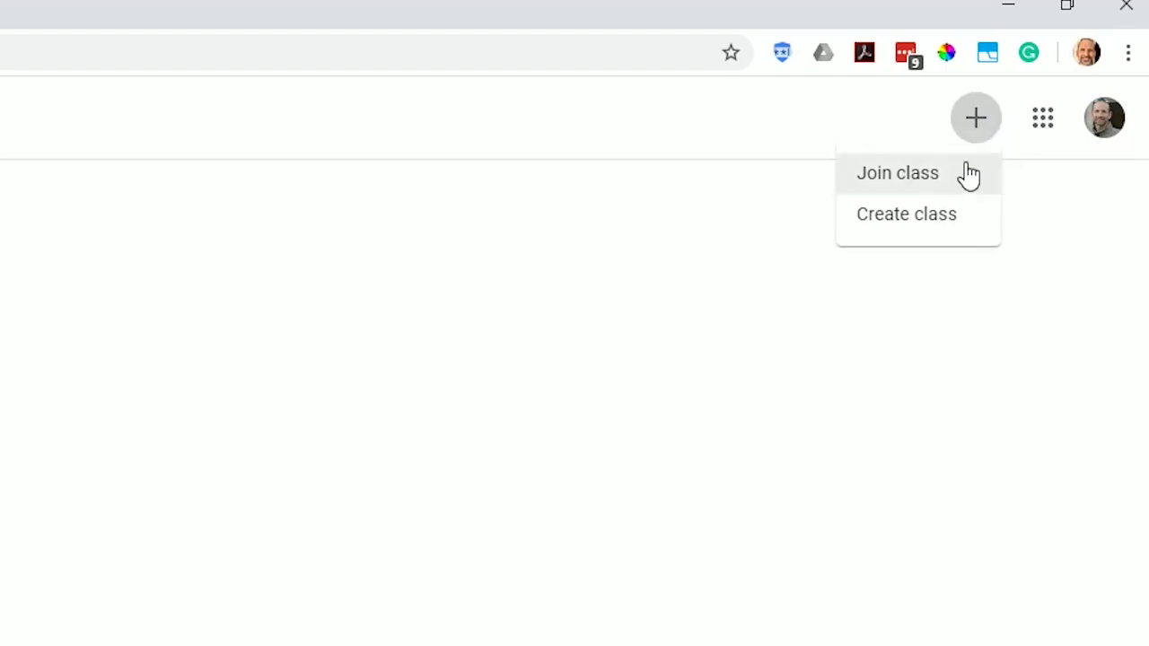
Create a class named 'Fundamentals of Math' with section '2nd Period' and subject 'Math'
left_click(973, 225)
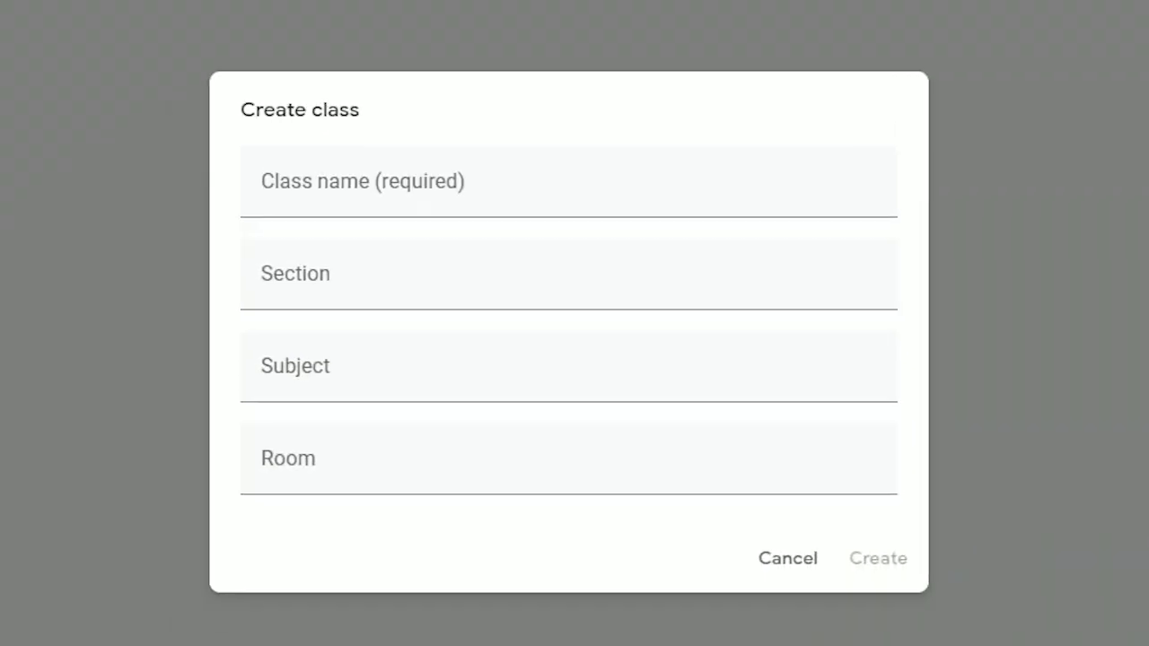
left_click(463, 167)
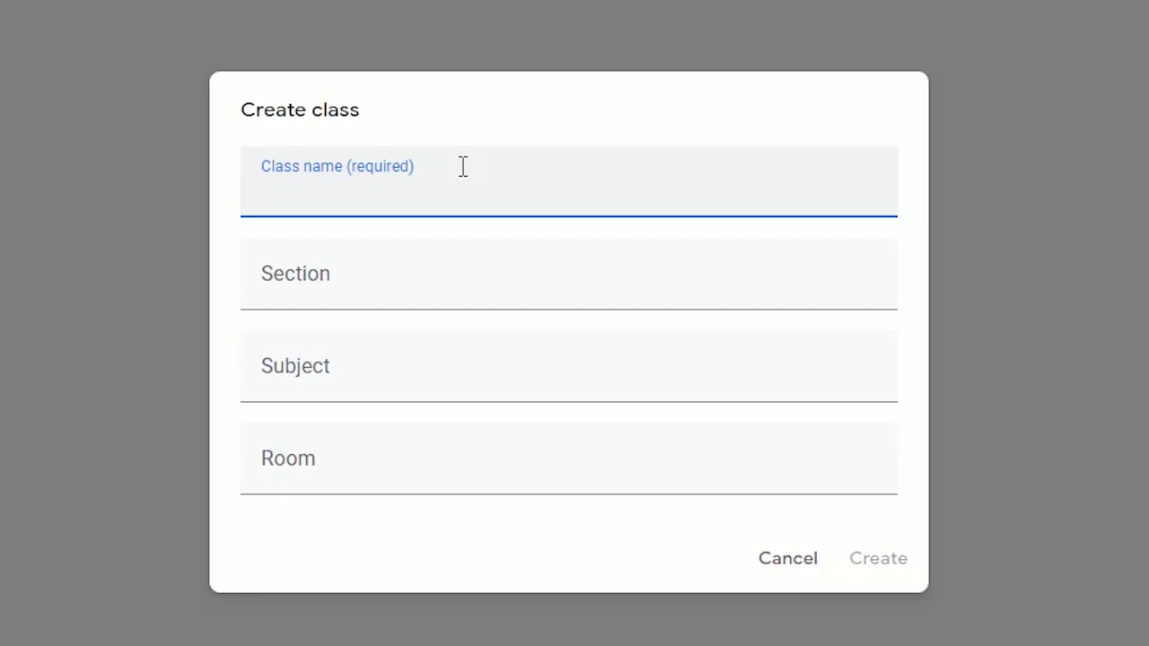
type("Fundamentals of Math")
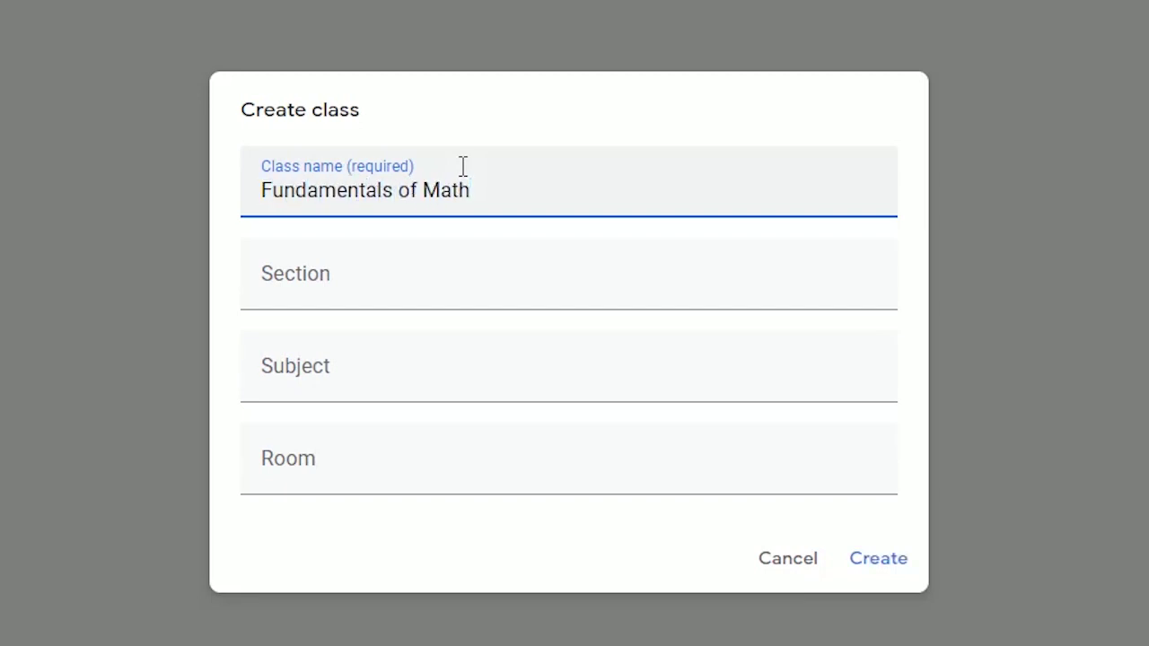
key("Tab")
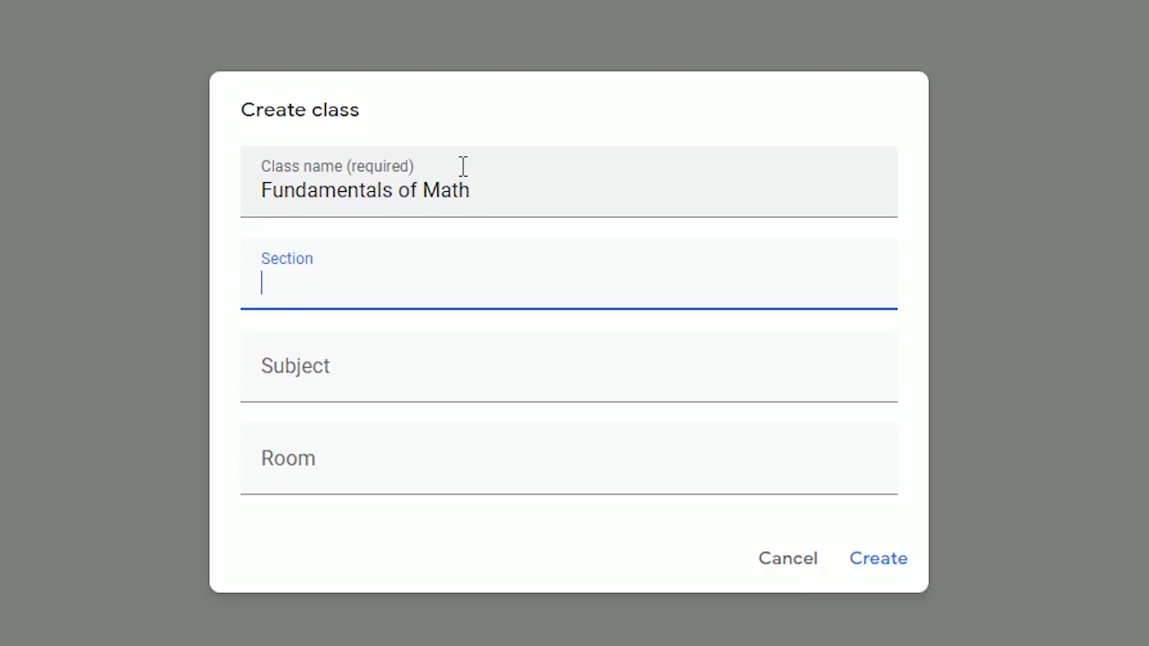
type("2nd Period")
key("Tab")
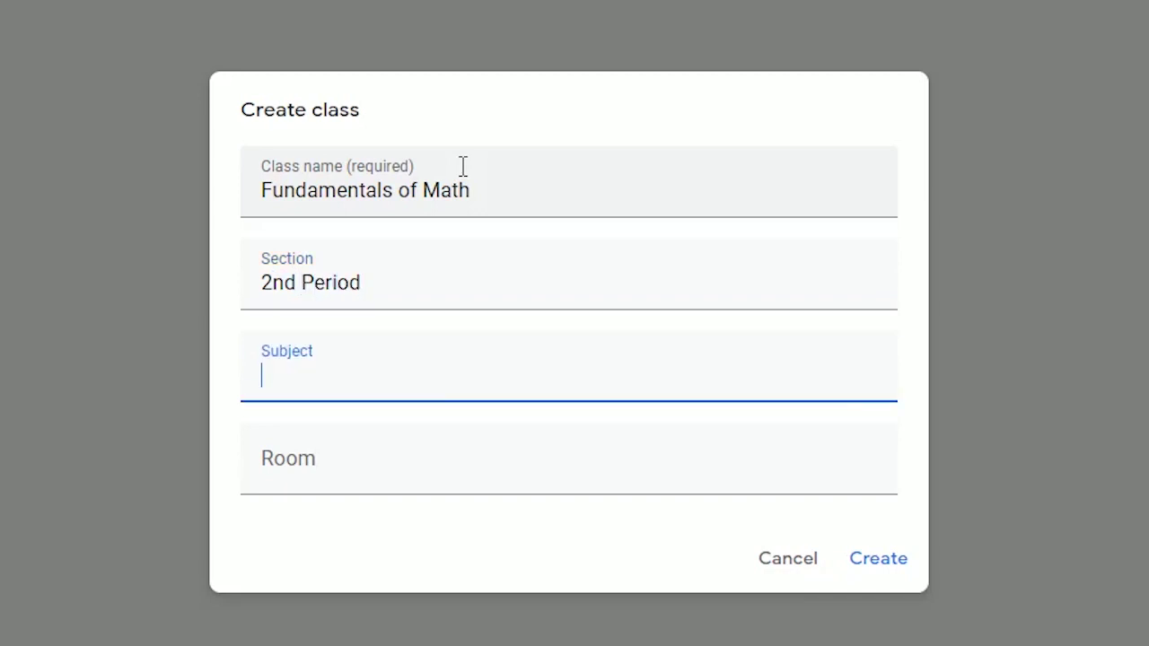
type("Mat")
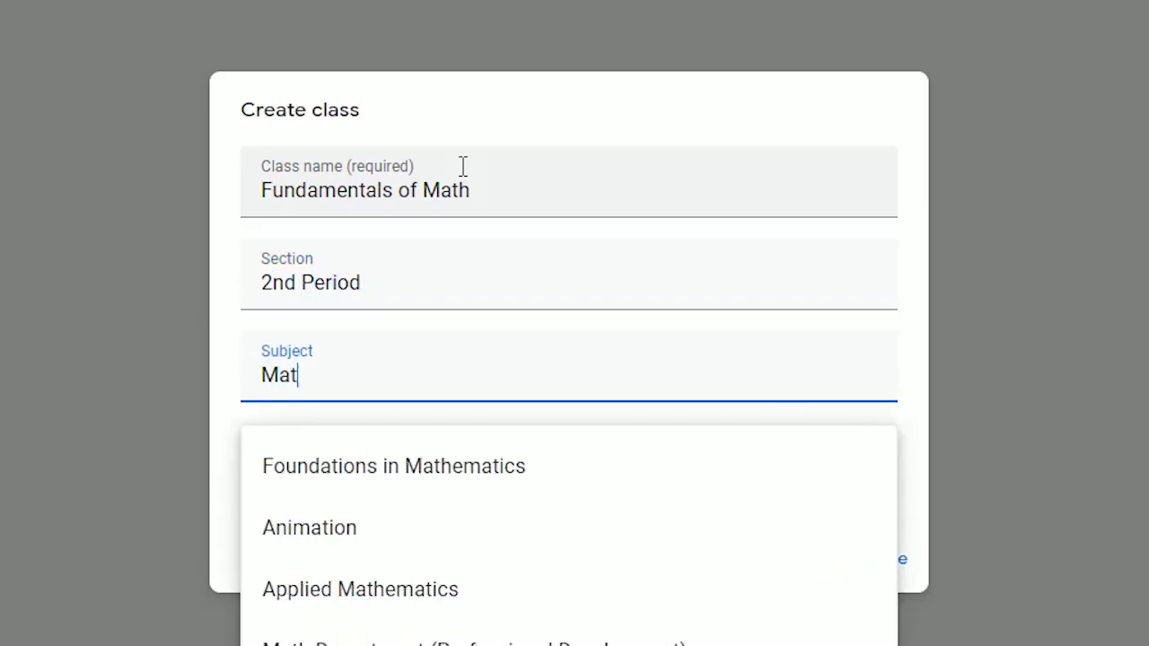
type("h")
key("Tab")
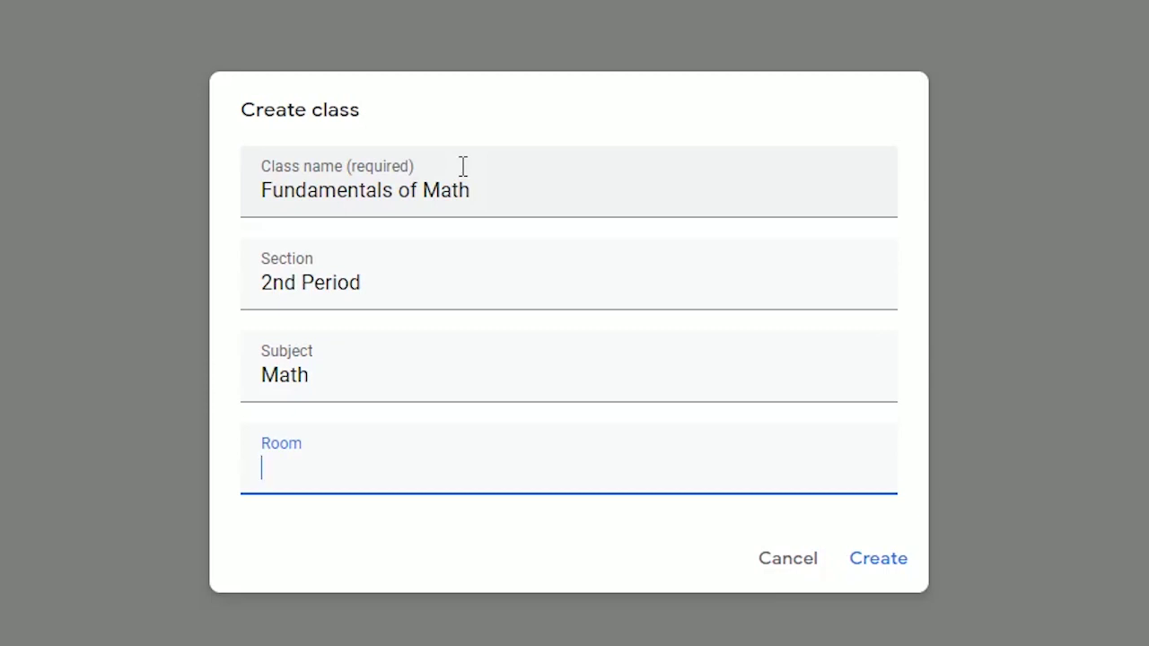
left_click(890, 563)
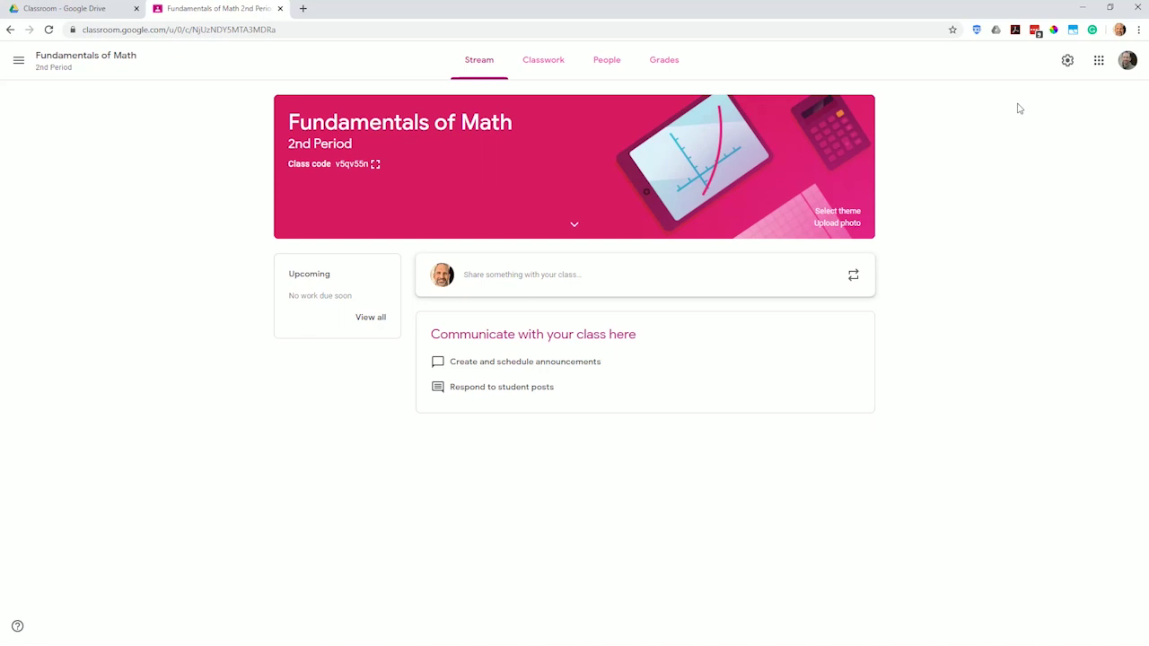
Open Class settings for Fundamentals of Math from the gear icon
left_click(1068, 61)
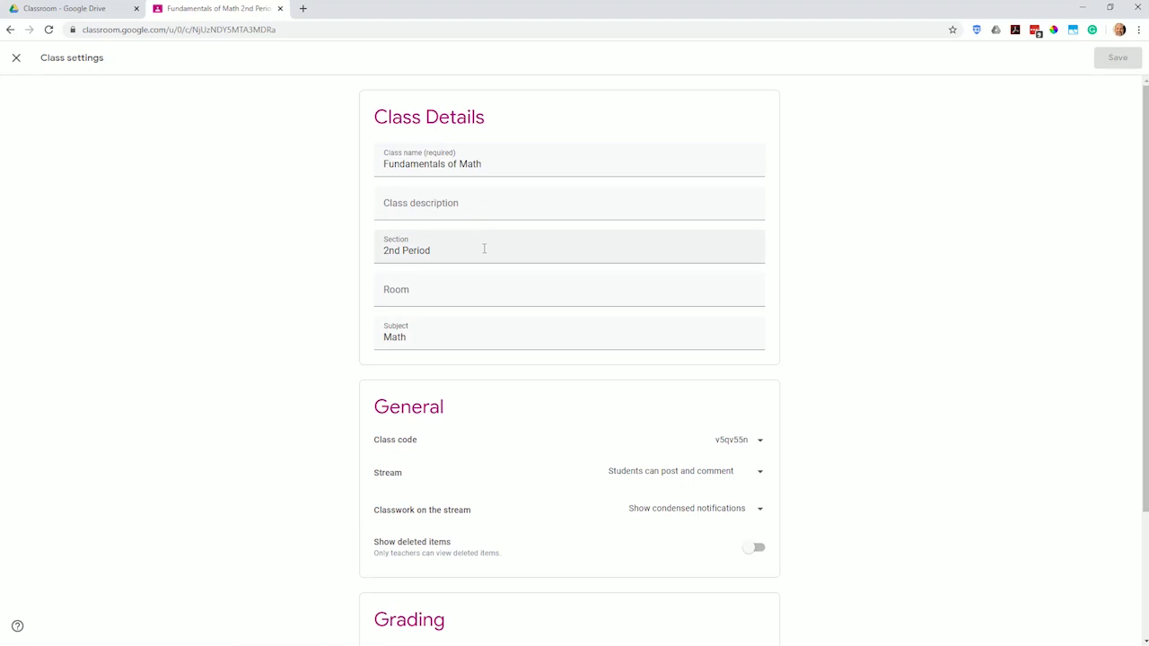
scroll(482, 248, "down", 2)
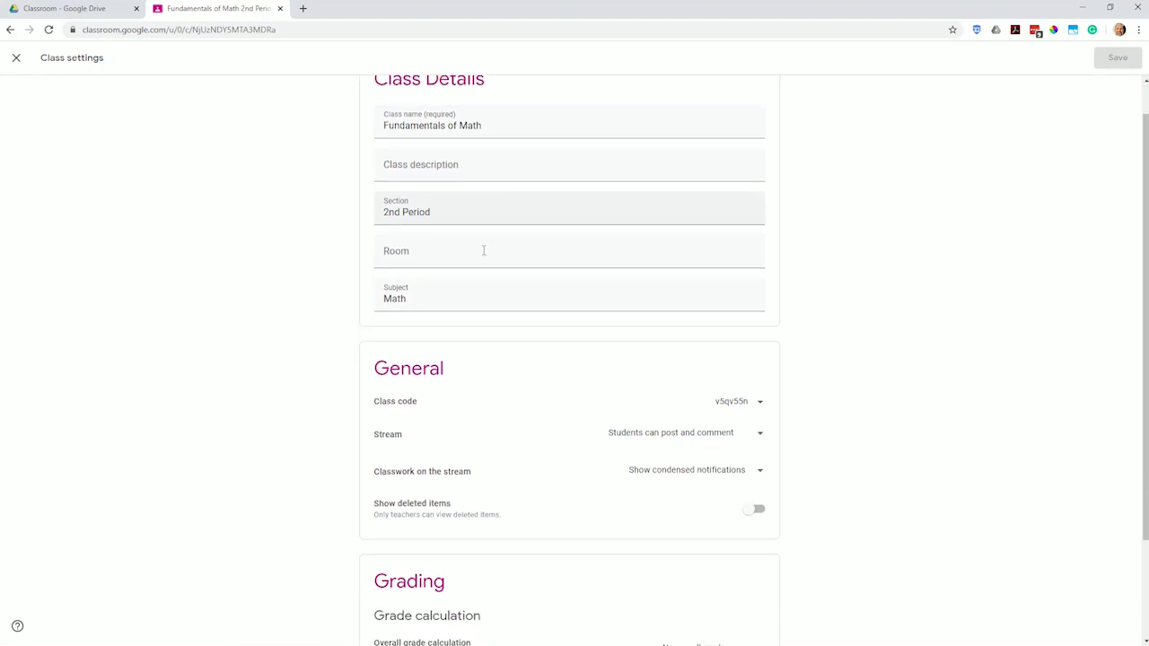
scroll(489, 180, "up", 2)
left_click(496, 165)
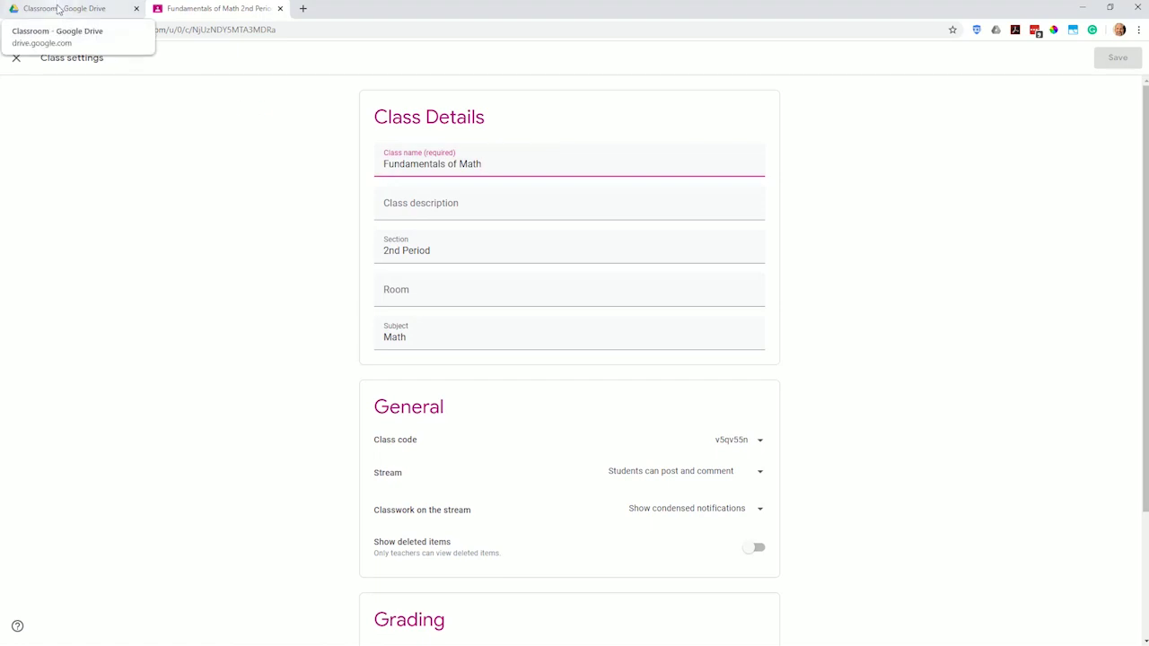
left_click(58, 9)
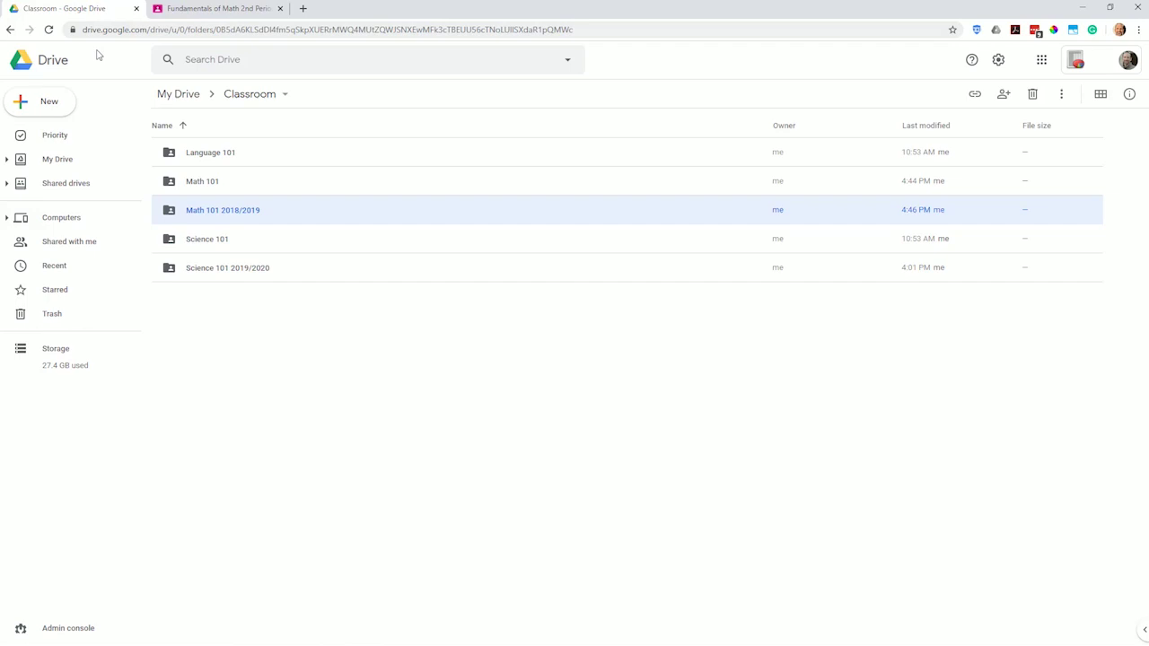
left_click(49, 30)
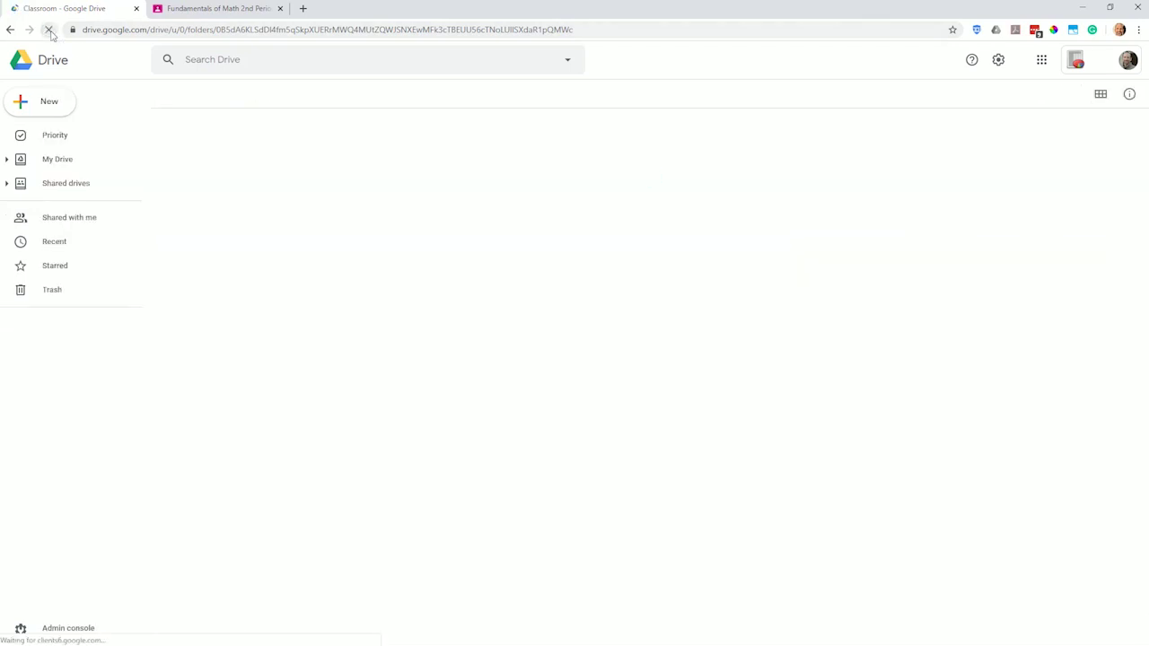
left_click(211, 155)
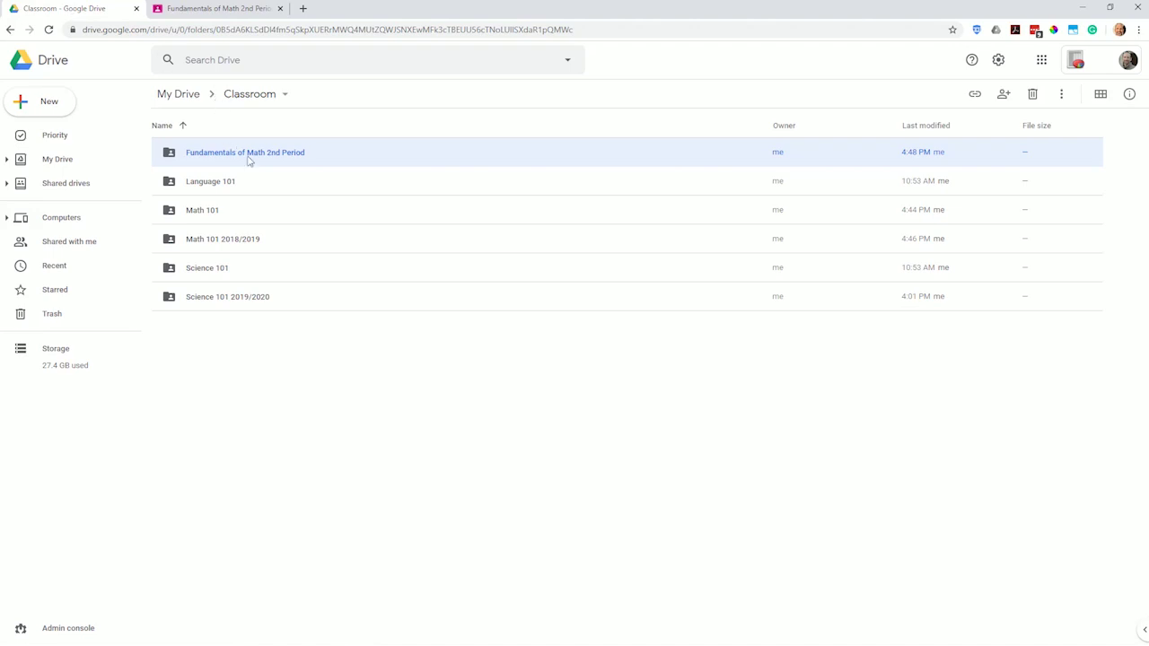
left_click(215, 8)
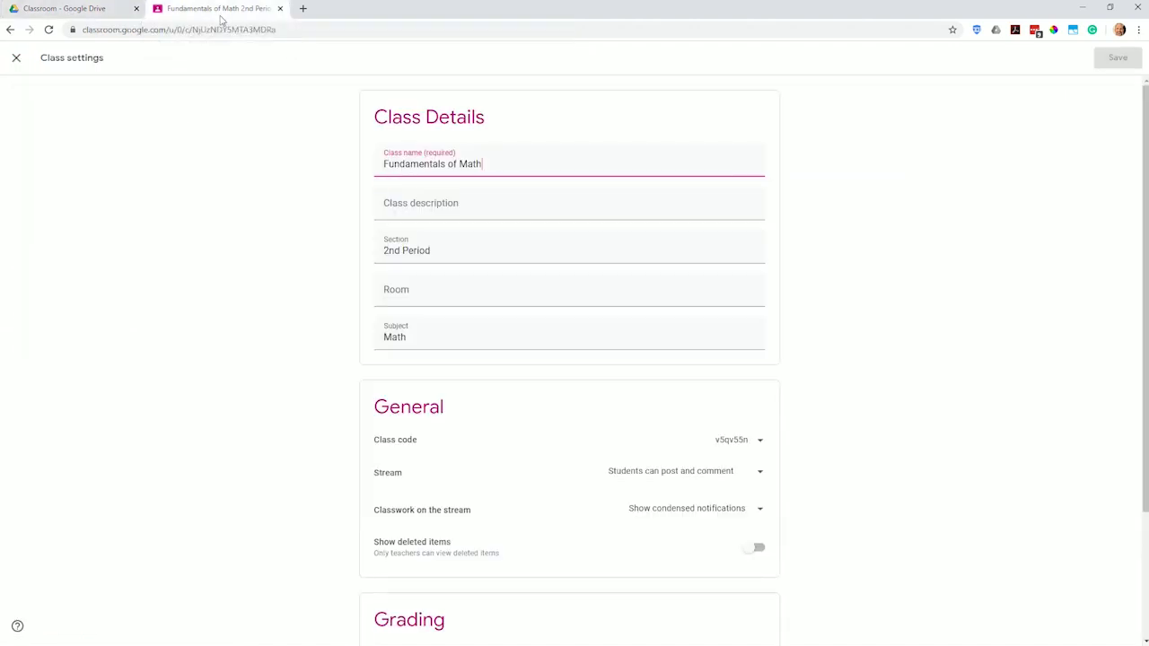
Disable the class code, then enable it again to generate a new join code
scroll(279, 168, "down", 2)
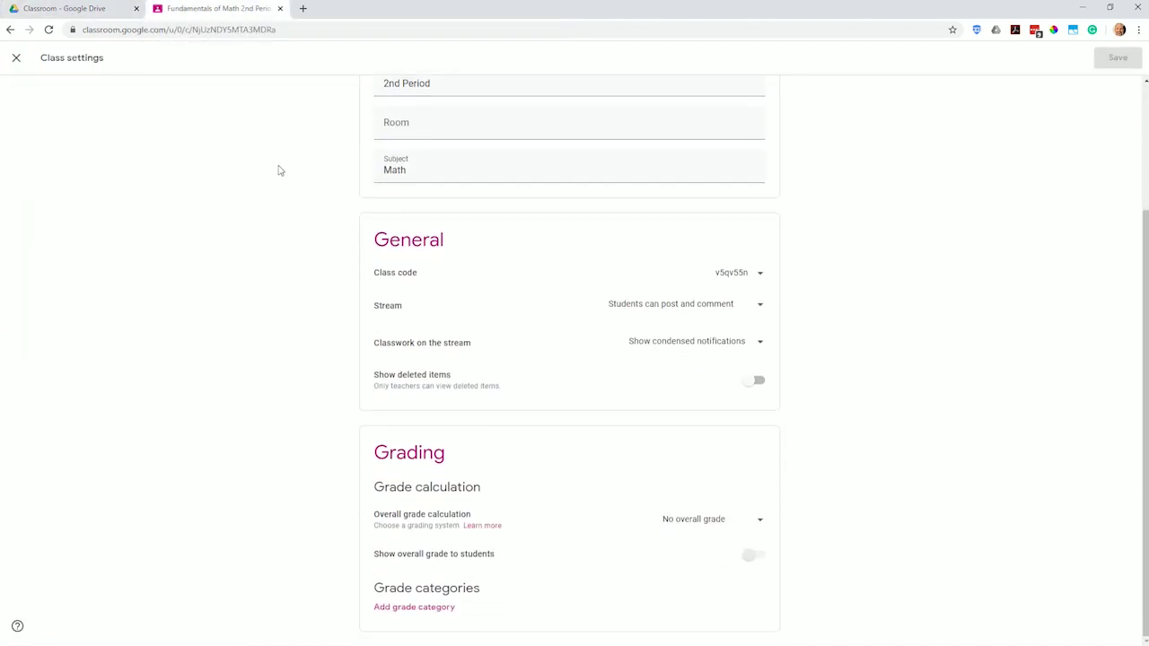
left_click(763, 278)
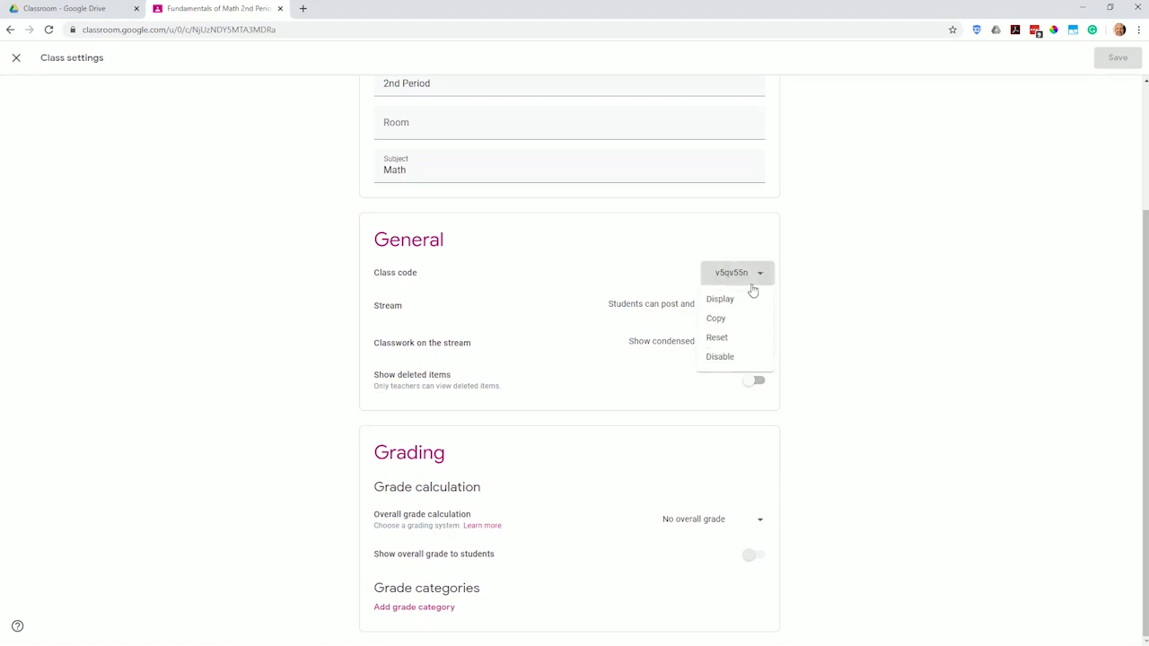
left_click(723, 356)
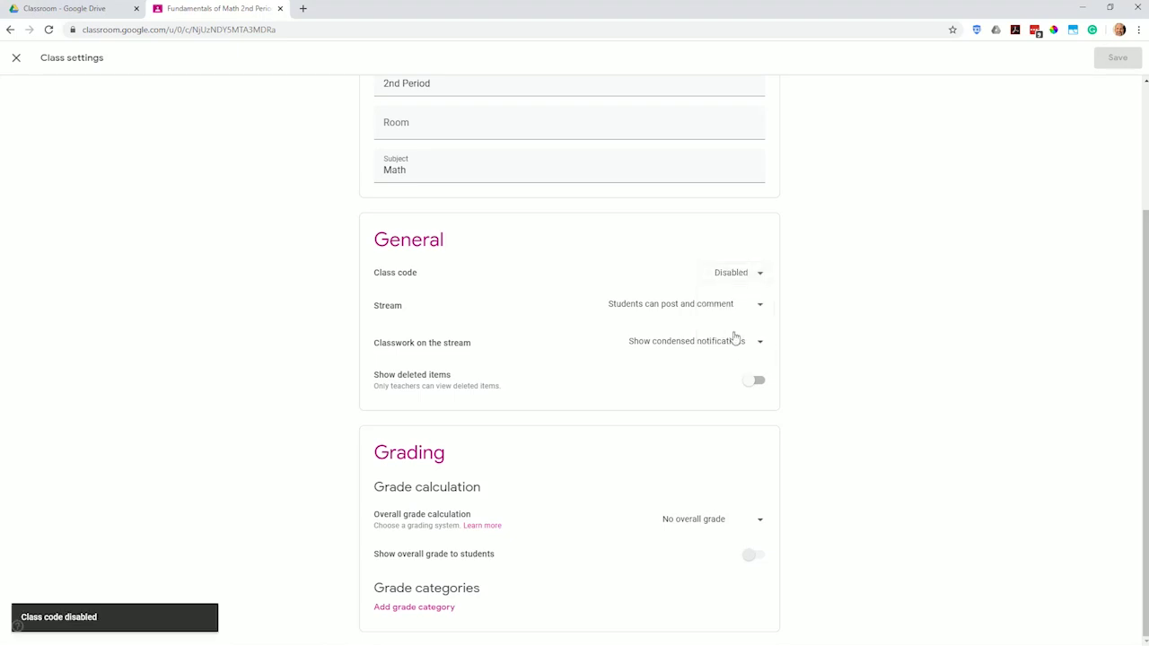
left_click(744, 280)
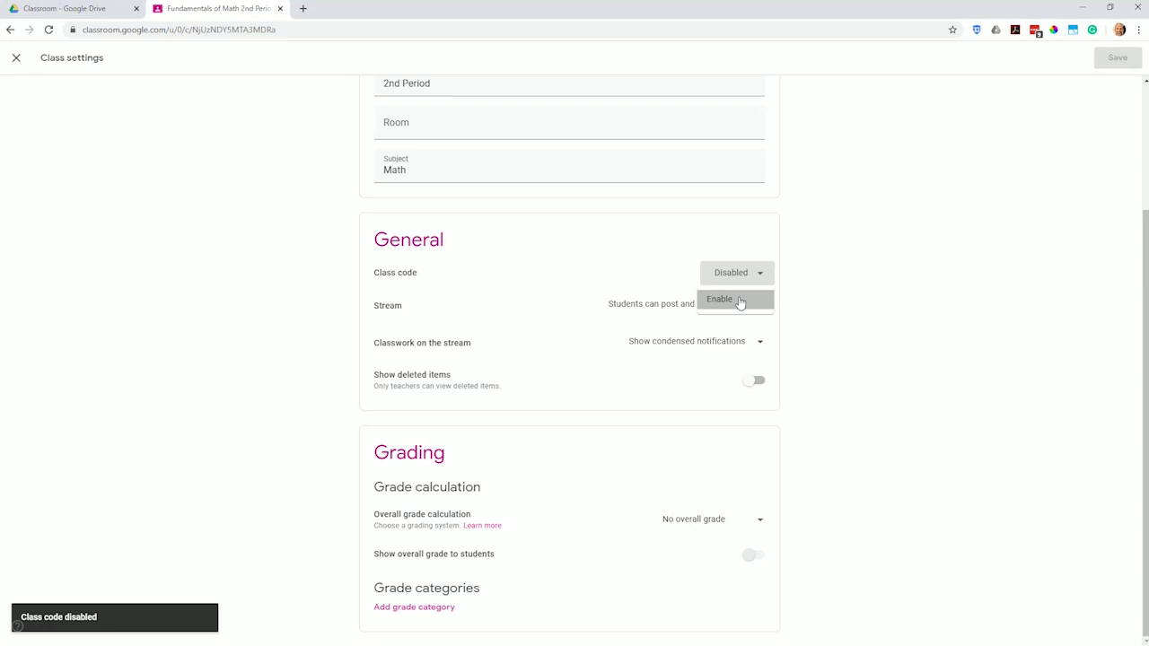
left_click(738, 301)
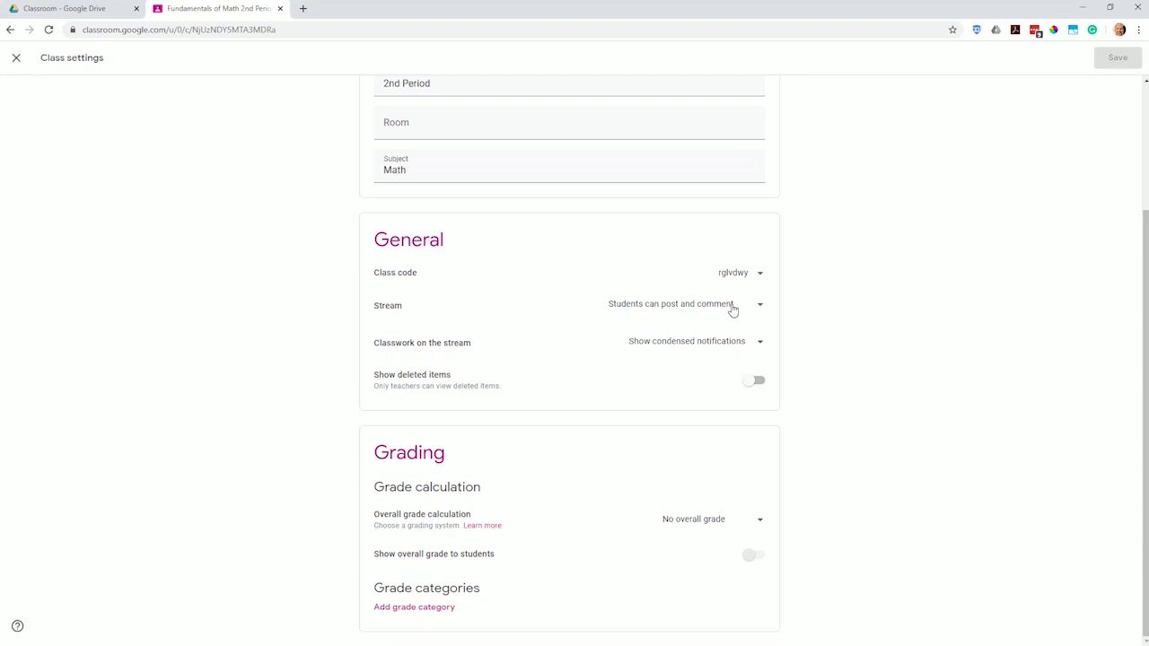
Keep the Stream setting at 'Students can post and comment'
left_click(733, 309)
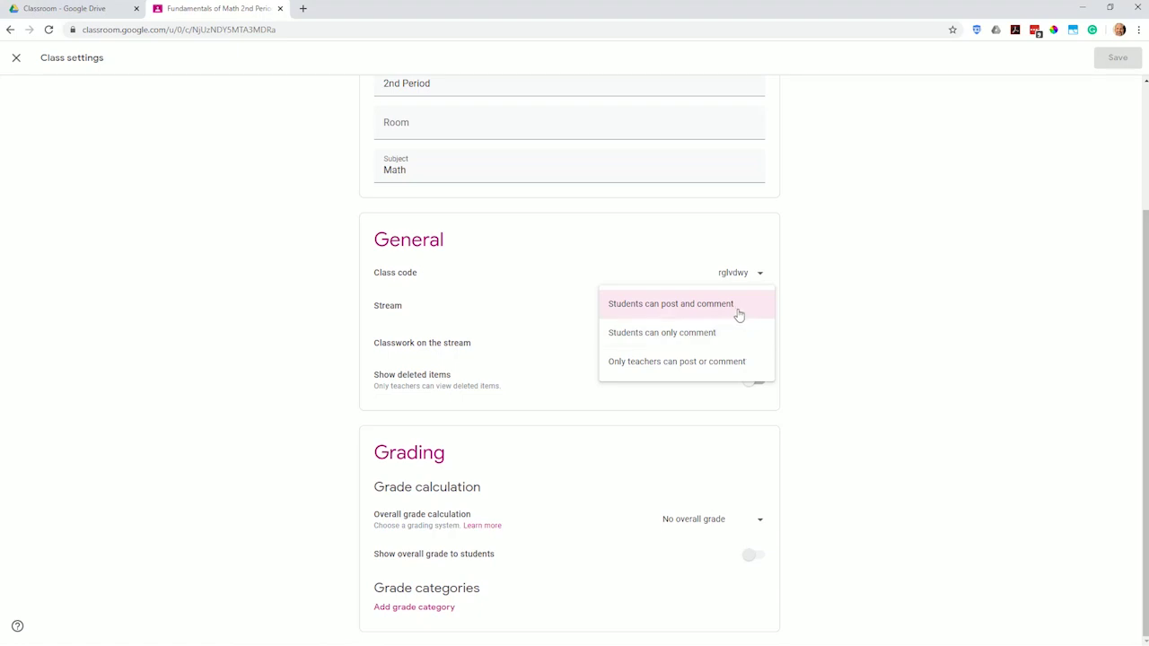
left_click(811, 312)
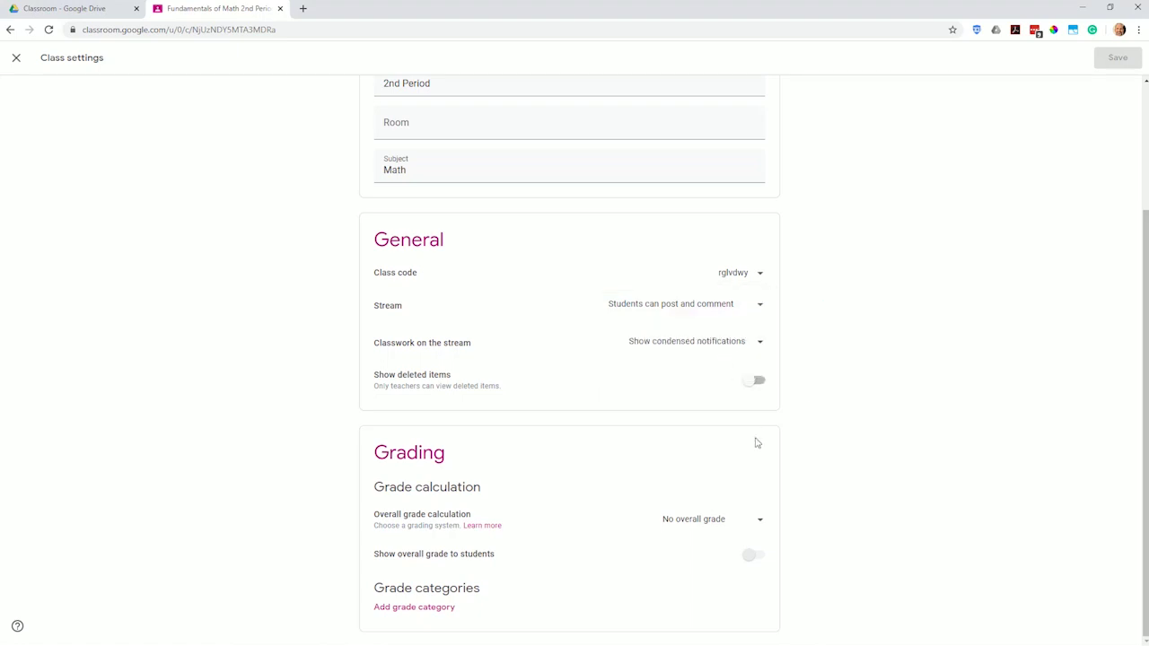
Set Overall grade calculation to 'Weighted by category'
left_click(669, 523)
left_click(718, 521)
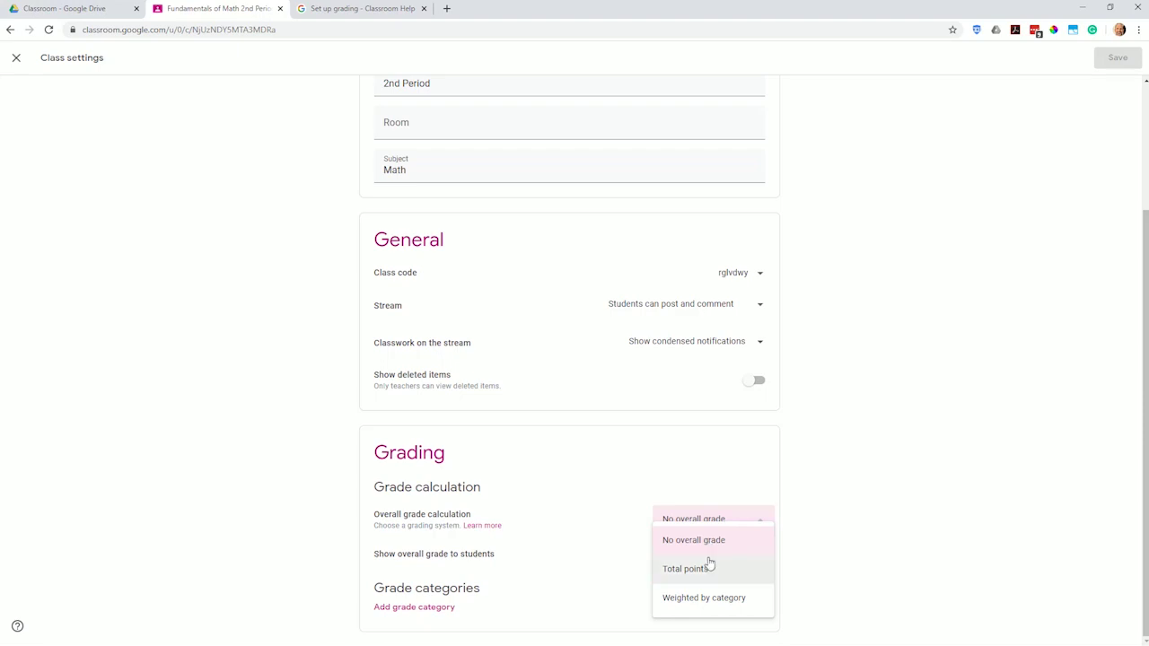
left_click(724, 605)
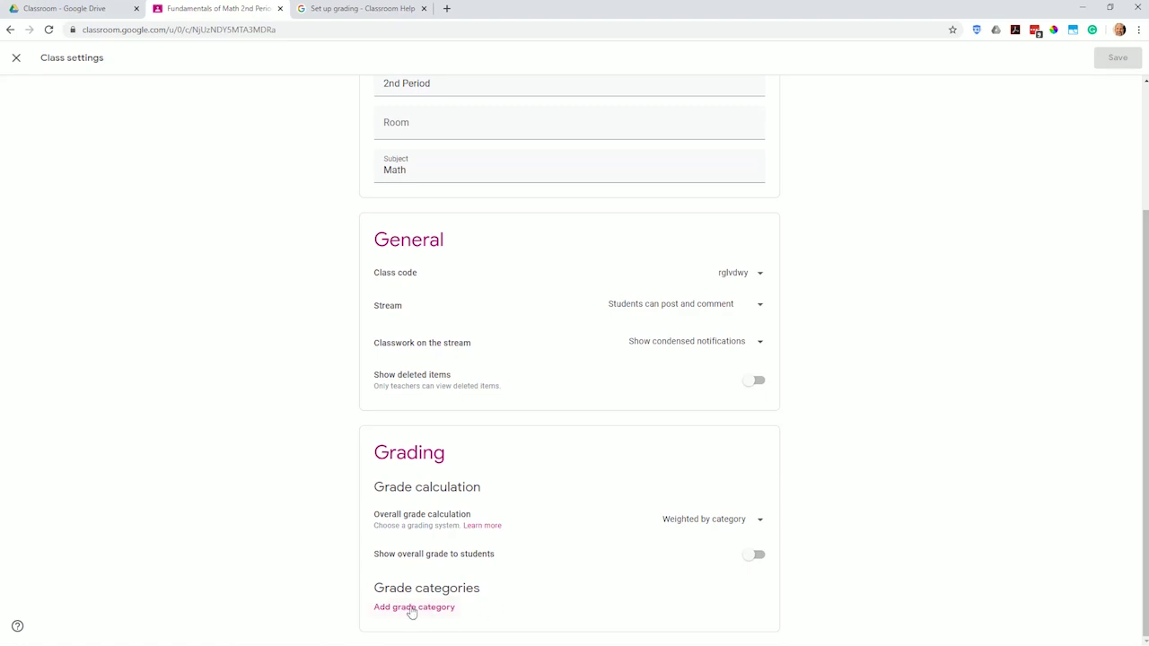
Add an empty grade category row and toggle Show overall grade on and back off
left_click(412, 608)
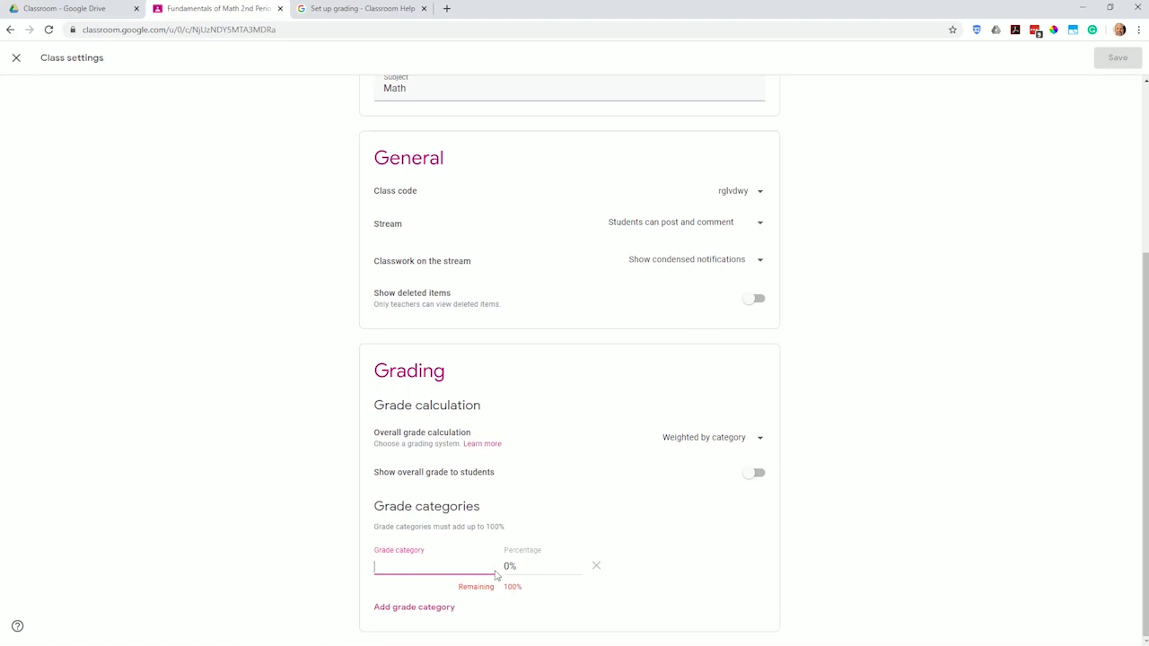
left_click(501, 566)
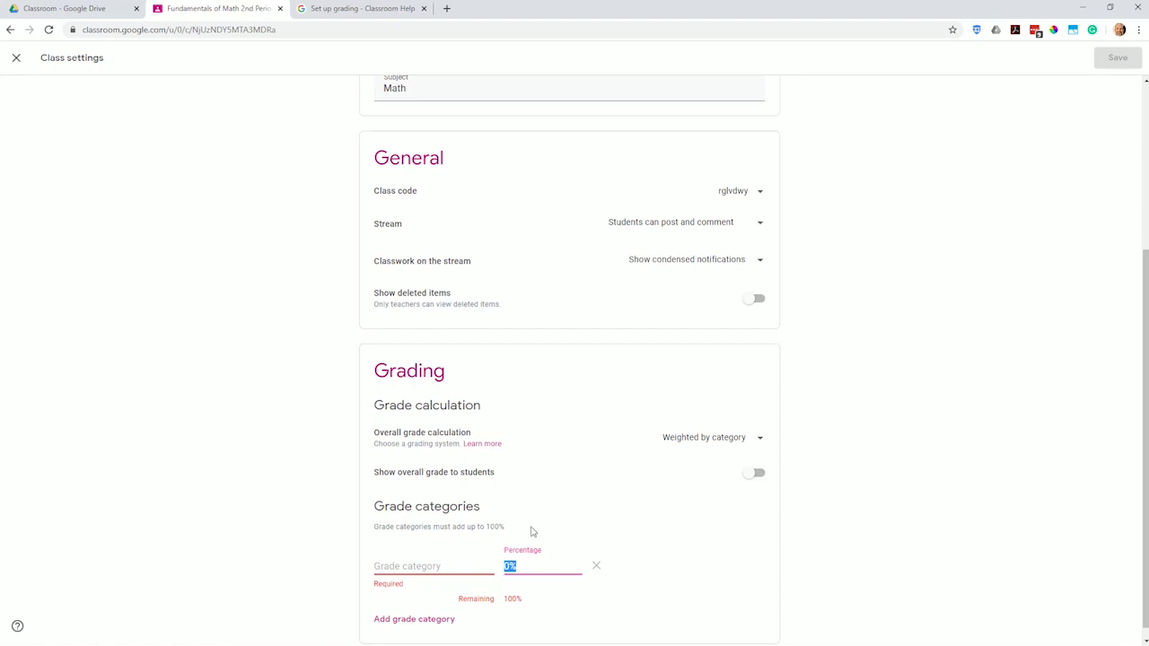
left_click(757, 475)
left_click(757, 475)
Discard the unsaved settings and apply the Math & Science compass-and-set-square header theme
left_click(17, 57)
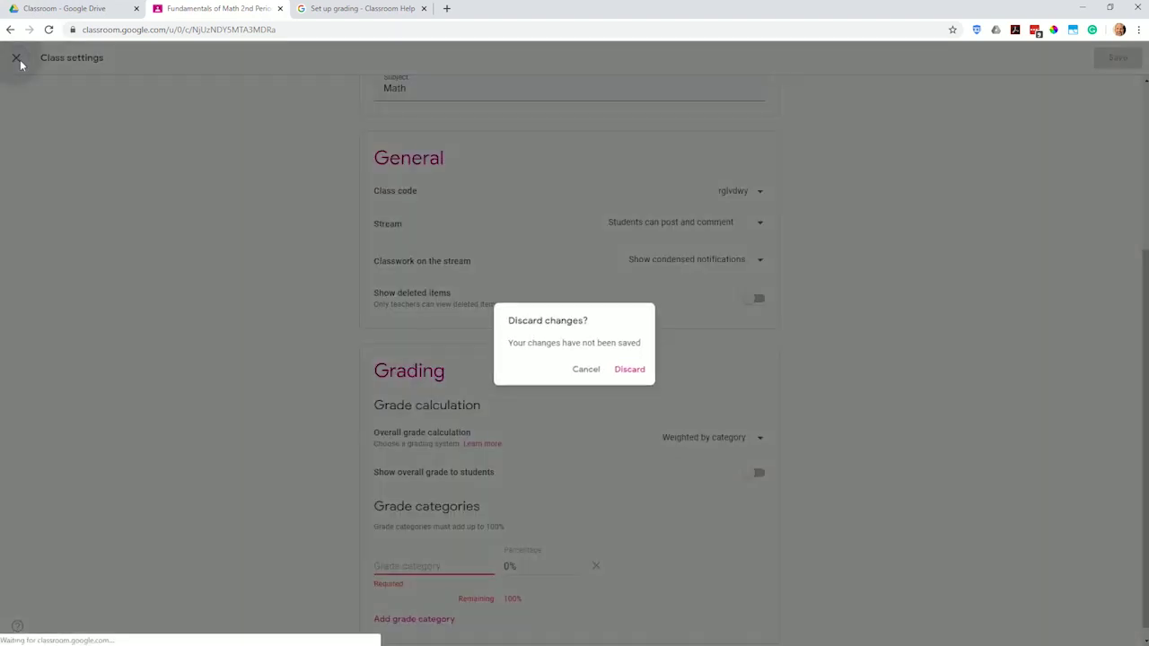
left_click(630, 370)
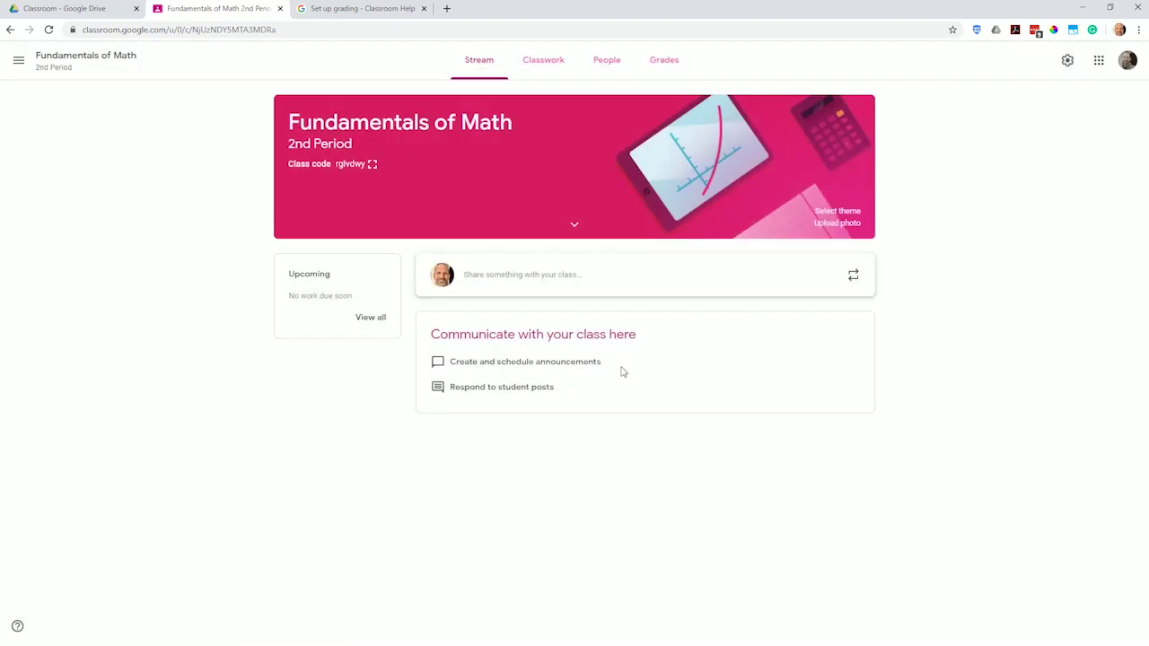
left_click(844, 213)
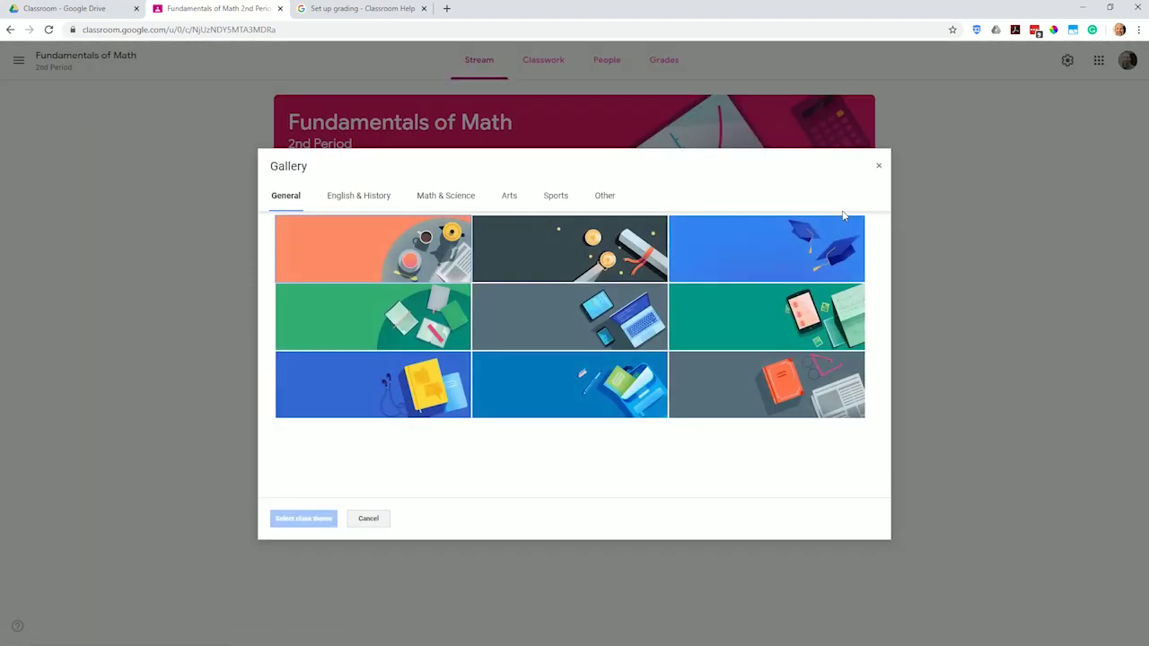
left_click(440, 198)
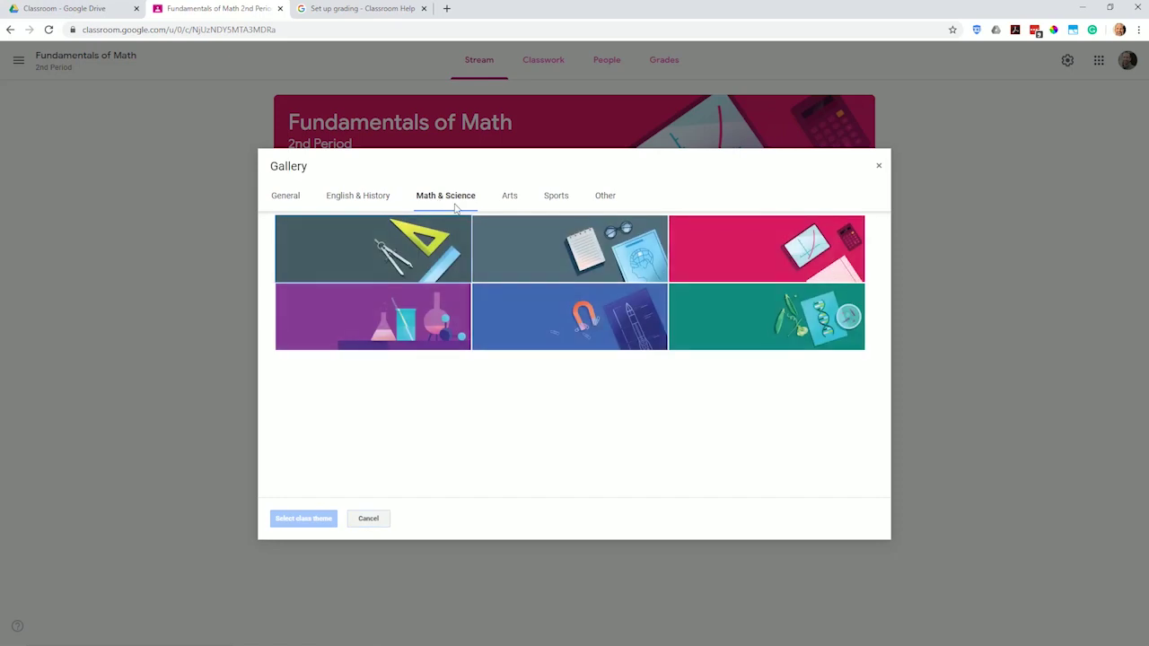
left_click(441, 266)
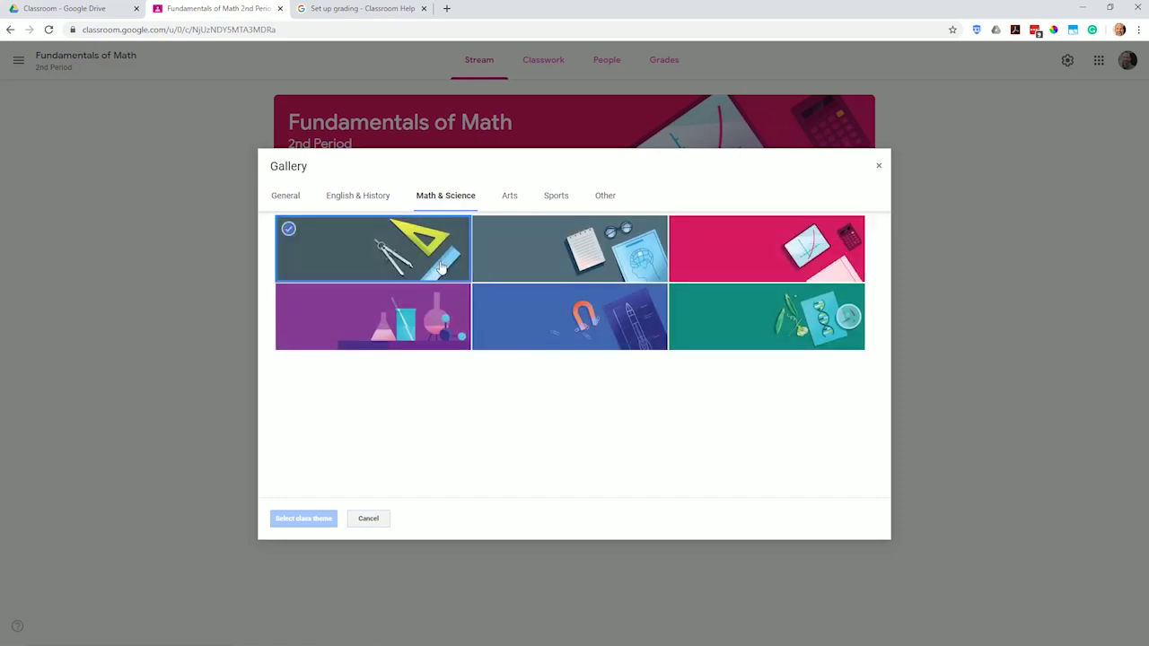
left_click(305, 519)
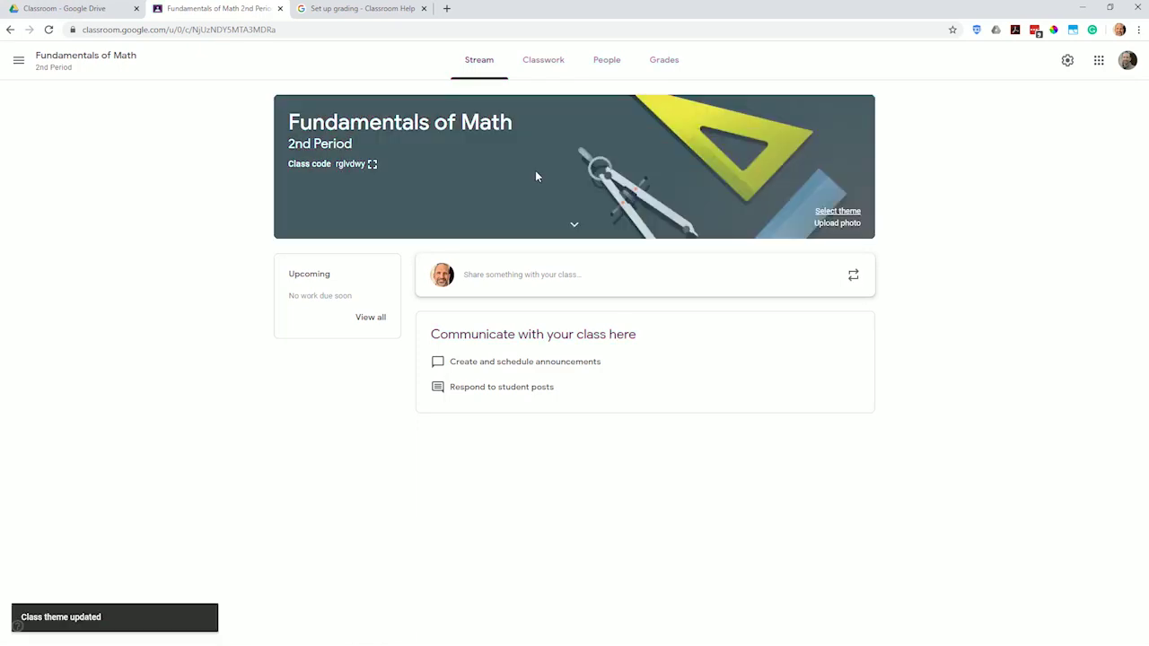
left_click(853, 212)
left_click(879, 172)
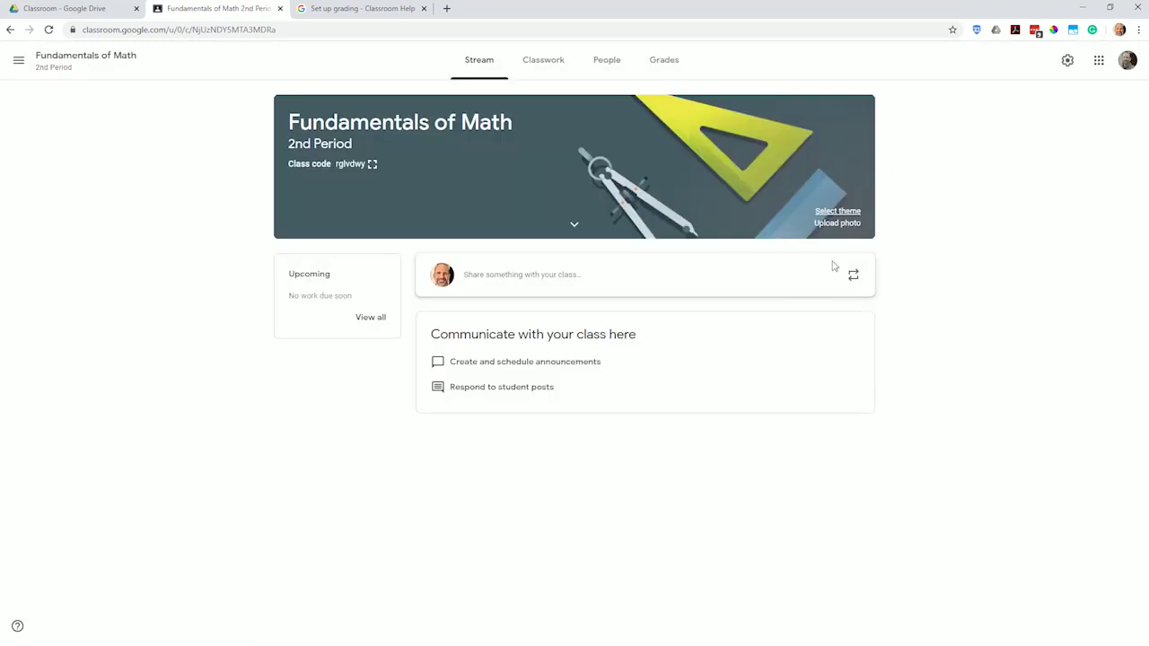
Cancel uploading a header photo and switch to the class's People page
left_click(836, 223)
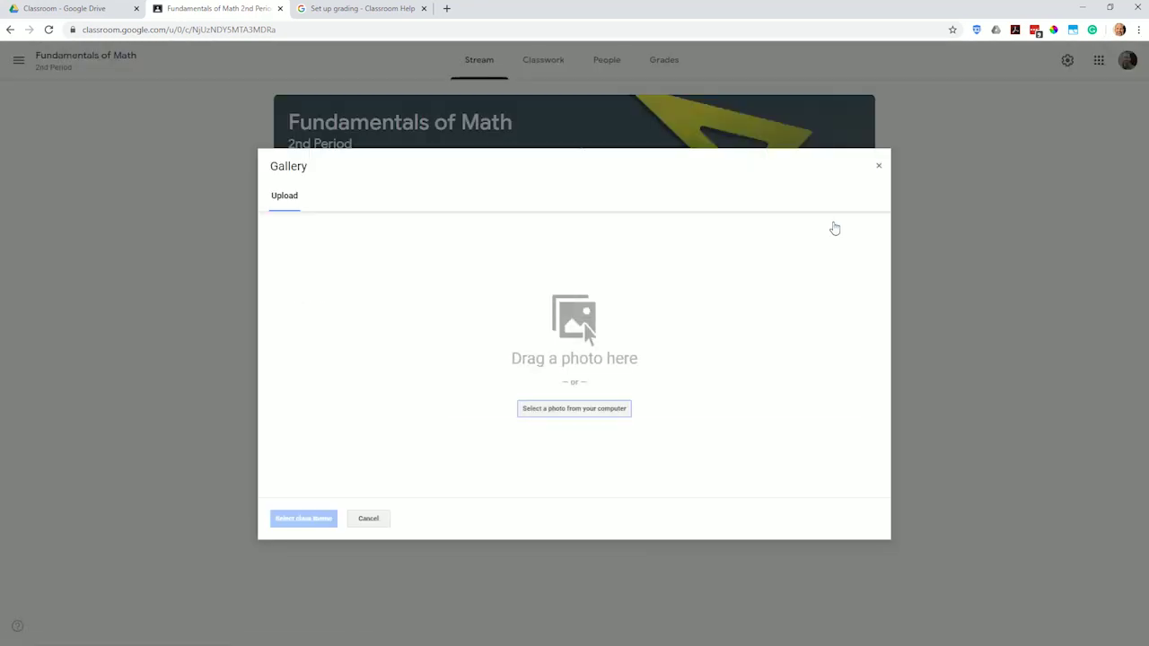
left_click(593, 409)
left_click(531, 303)
left_click(880, 170)
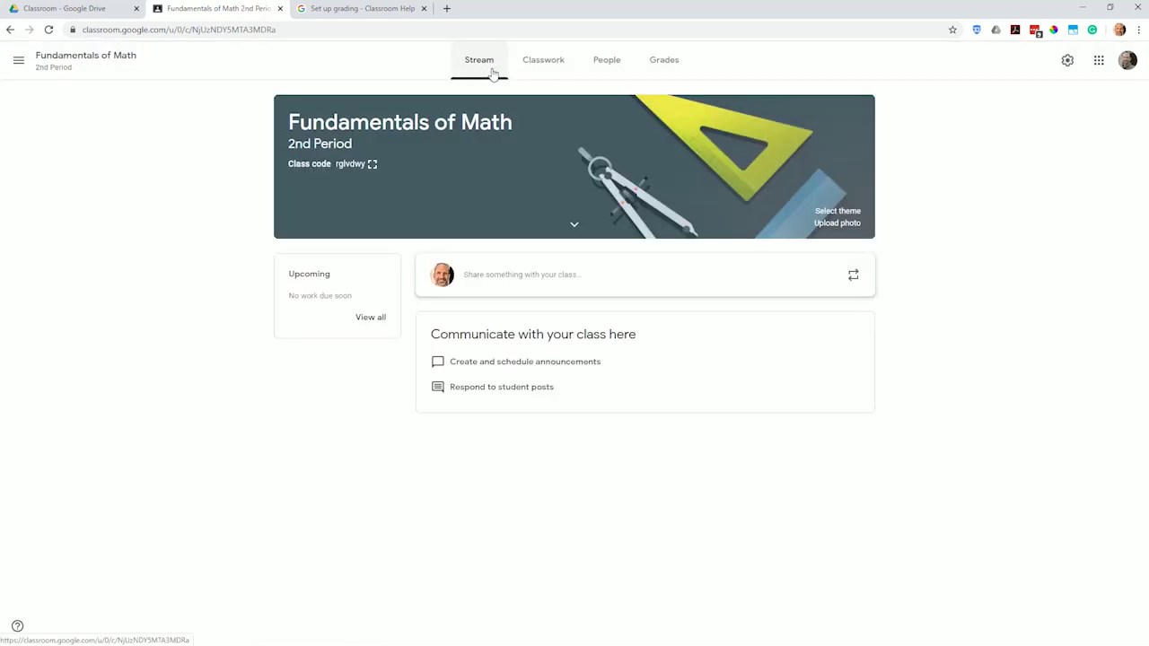
left_click(602, 78)
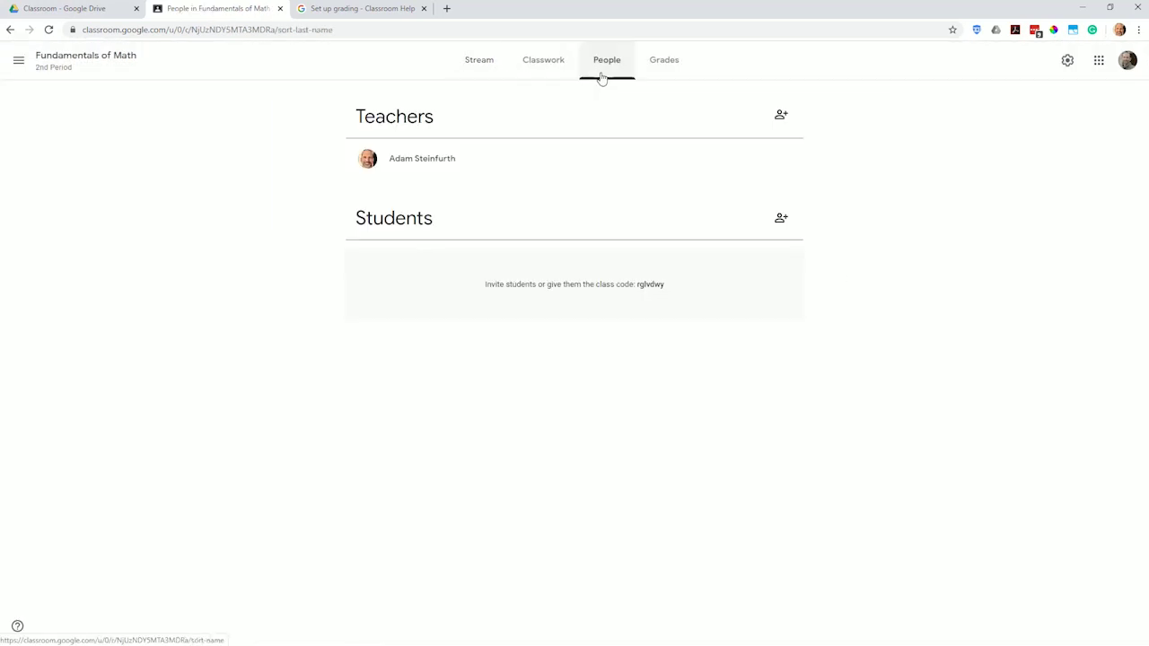